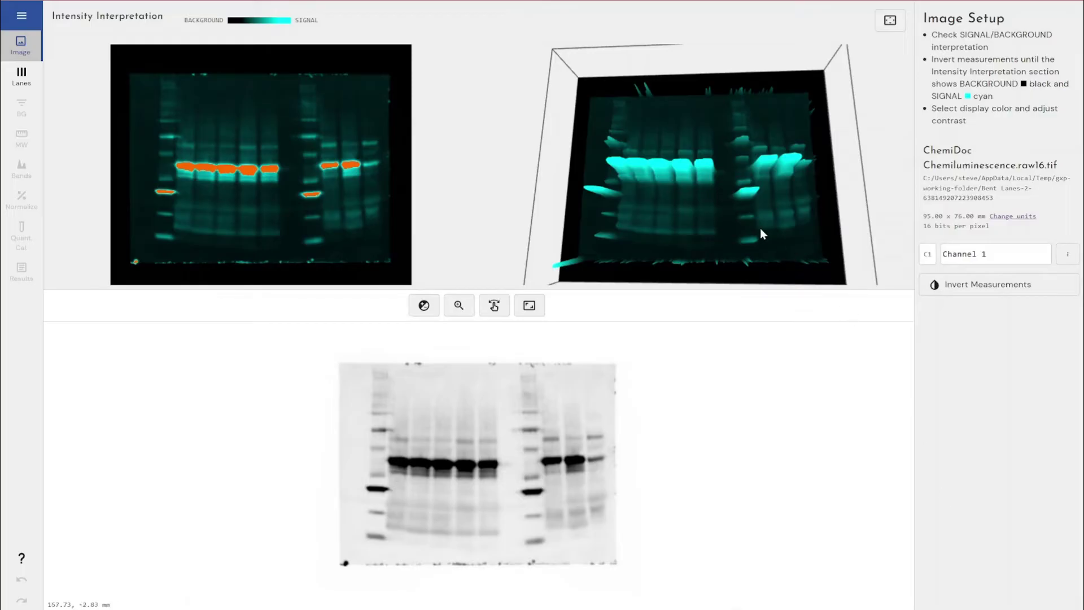
# Define a new lane box with 11 lanes spanning the blot from the first ladder lane to the last sample lane
pyautogui.moveTo(761, 229); pyautogui.dragTo(731, 186)
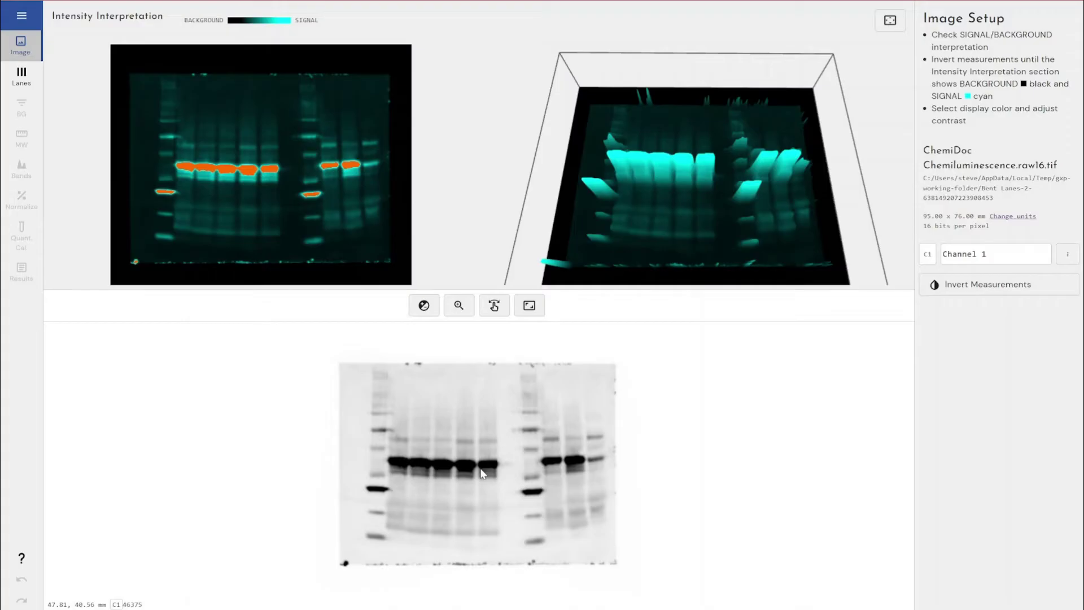
pyautogui.click(37, 75)
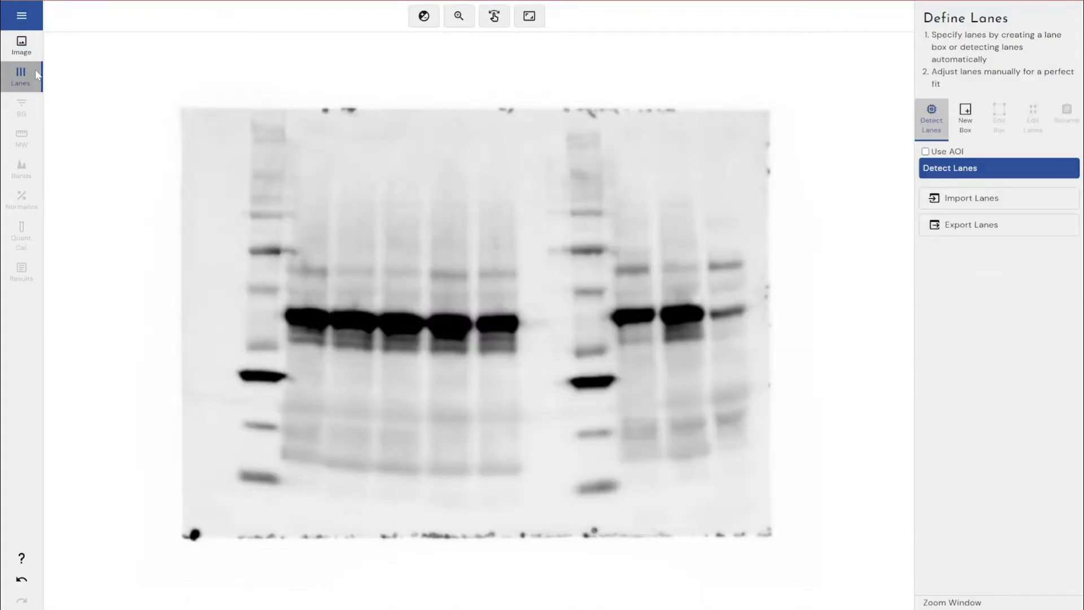
pyautogui.click(967, 124)
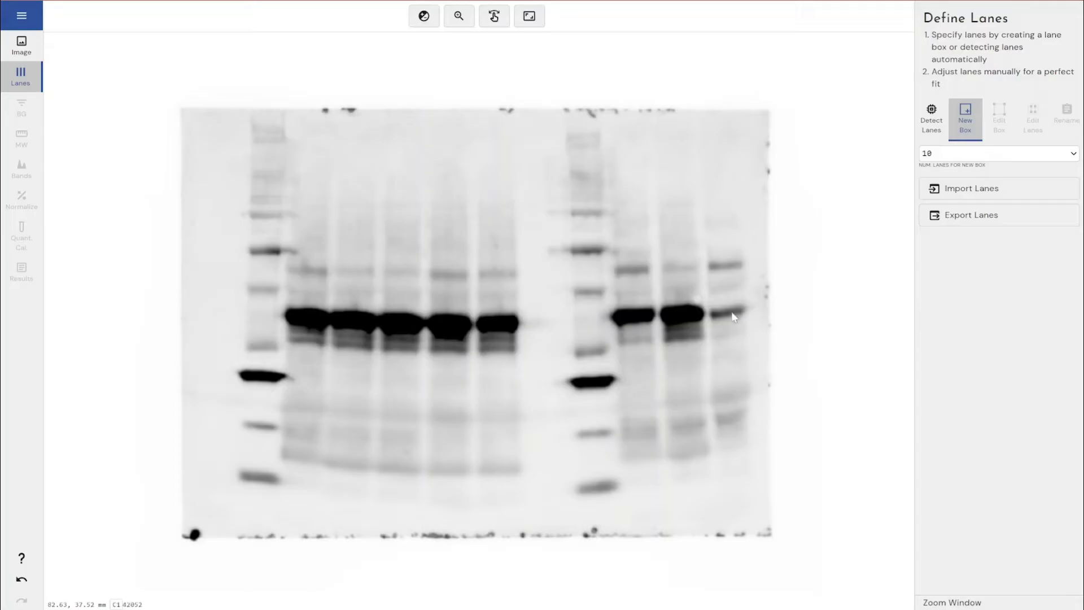
pyautogui.click(941, 162)
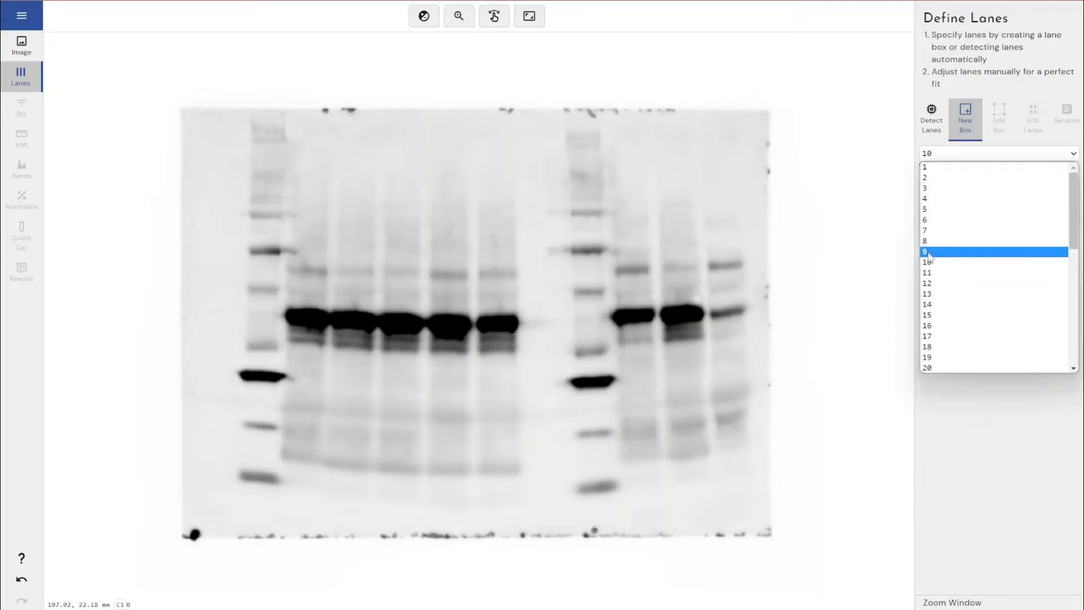
pyautogui.click(929, 281)
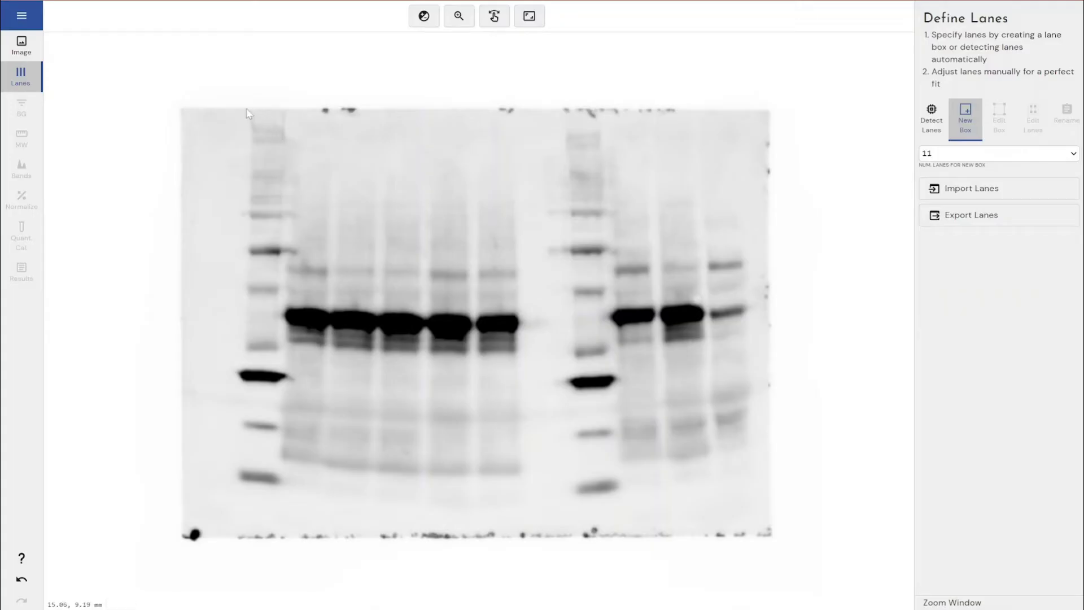
pyautogui.moveTo(247, 109); pyautogui.dragTo(754, 516)
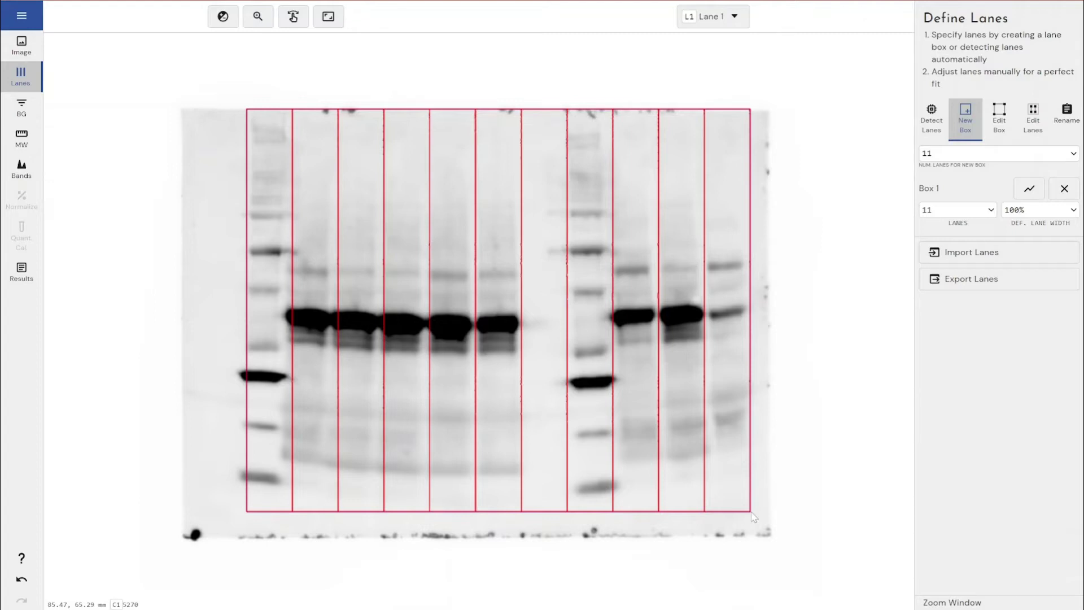
# Fine-tune lane 7 individually by slightly shifting its top, intermediate and bottom control points
pyautogui.click(1032, 125)
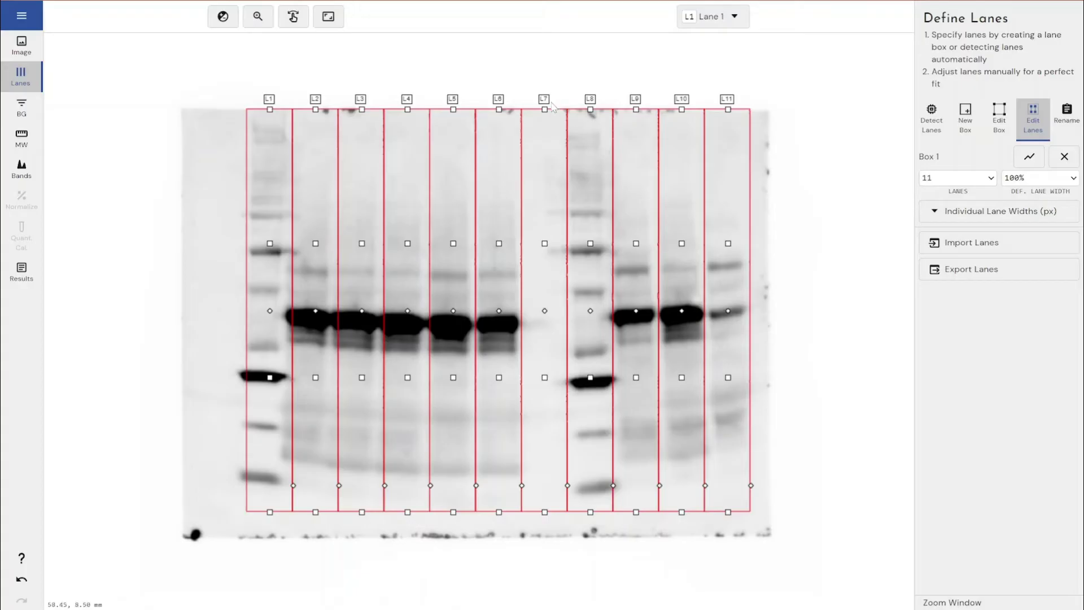
pyautogui.moveTo(547, 111)
pyautogui.mouseDown()
pyautogui.moveTo(561, 113)
pyautogui.moveTo(532, 120)
pyautogui.moveTo(547, 111)
pyautogui.mouseUp()
pyautogui.moveTo(546, 246)
pyautogui.mouseDown()
pyautogui.moveTo(564, 244)
pyautogui.moveTo(531, 244)
pyautogui.moveTo(546, 243)
pyautogui.mouseUp()
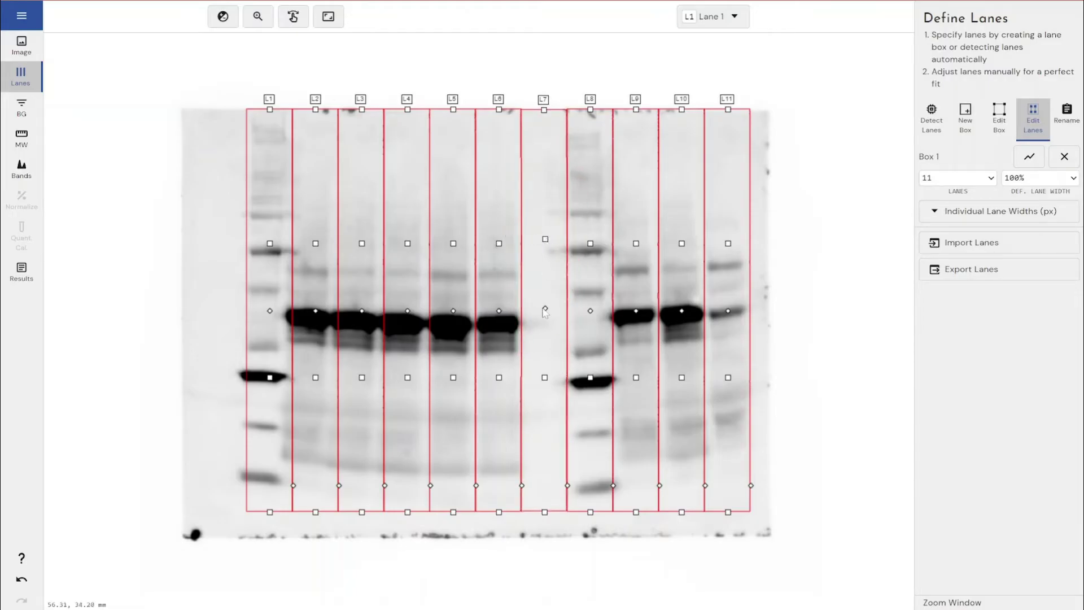
pyautogui.moveTo(544, 377)
pyautogui.mouseDown()
pyautogui.moveTo(564, 377)
pyautogui.moveTo(544, 372)
pyautogui.mouseUp()
pyautogui.moveTo(546, 512)
pyautogui.mouseDown()
pyautogui.moveTo(564, 512)
pyautogui.moveTo(546, 509)
pyautogui.mouseUp()
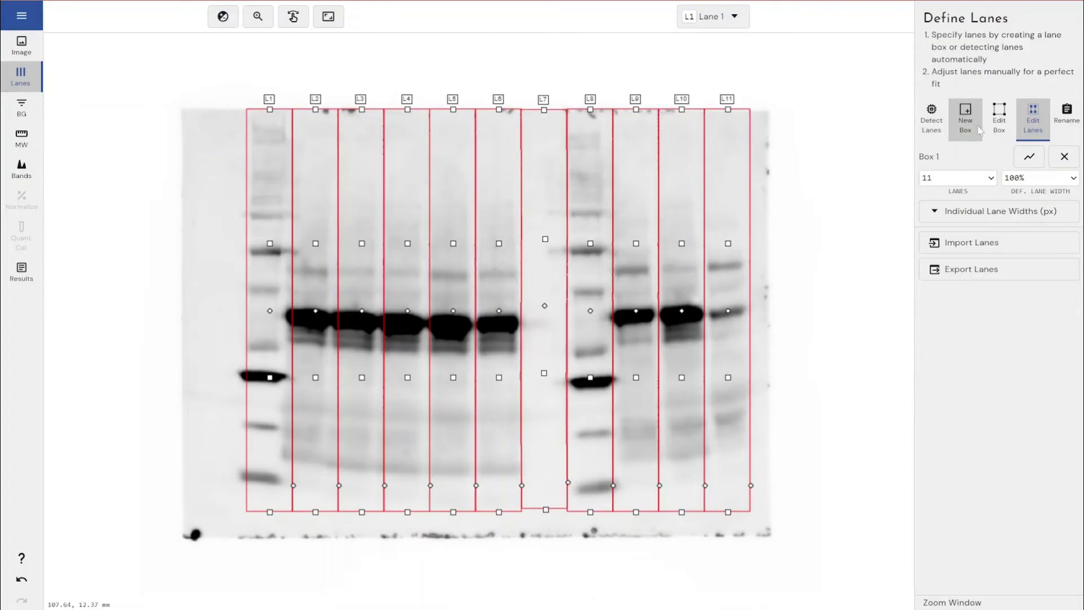
# Bend the lane box's right edge slightly, moving its upper control point inward and its lower one outward
pyautogui.click(1001, 120)
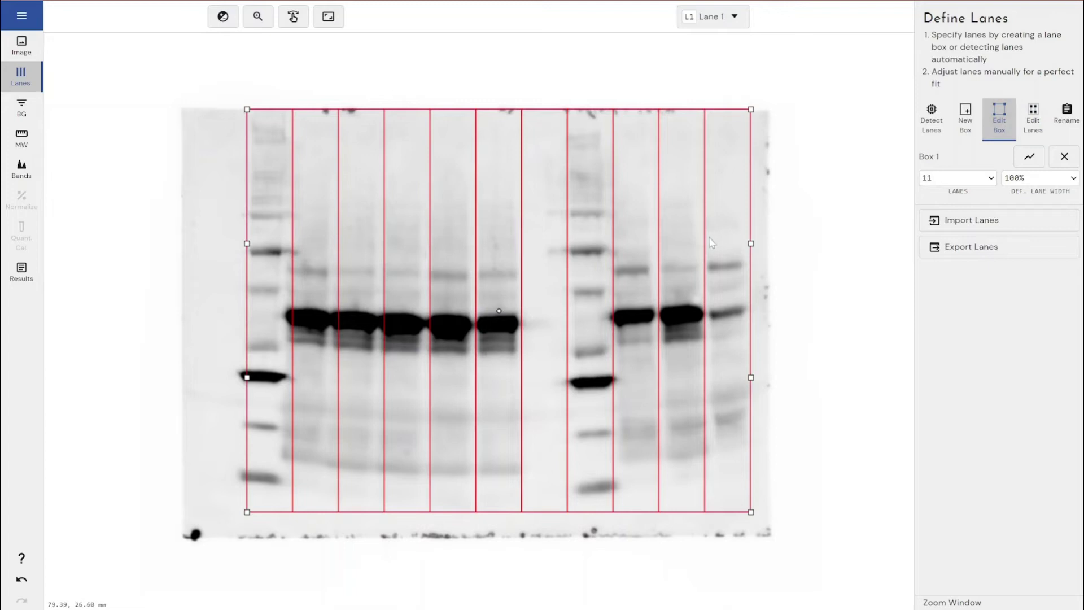
pyautogui.moveTo(751, 243)
pyautogui.mouseDown()
pyautogui.moveTo(764, 245)
pyautogui.moveTo(716, 244)
pyautogui.moveTo(750, 244)
pyautogui.mouseUp()
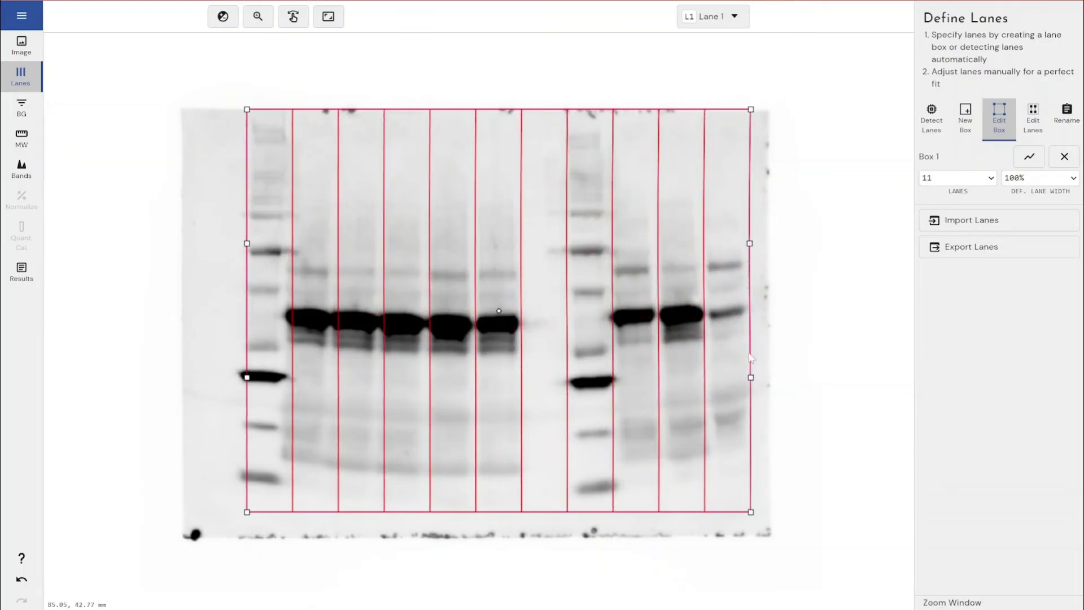
pyautogui.moveTo(751, 378); pyautogui.dragTo(752, 377)
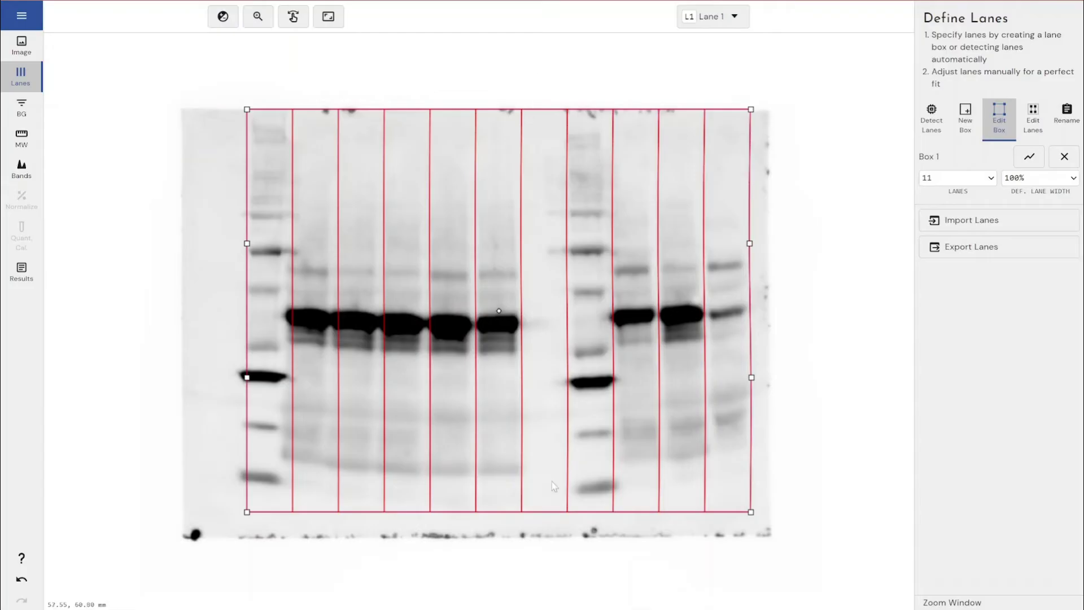
# Add midpoints to the lane box's top and bottom edges, lower the top midpoint, and raise both bottom corners into a shallow V
pyautogui.click(1027, 159)
pyautogui.moveTo(500, 108)
pyautogui.mouseDown()
pyautogui.moveTo(490, 107)
pyautogui.moveTo(545, 108)
pyautogui.moveTo(508, 103)
pyautogui.moveTo(510, 77)
pyautogui.moveTo(503, 140)
pyautogui.moveTo(504, 123)
pyautogui.mouseUp()
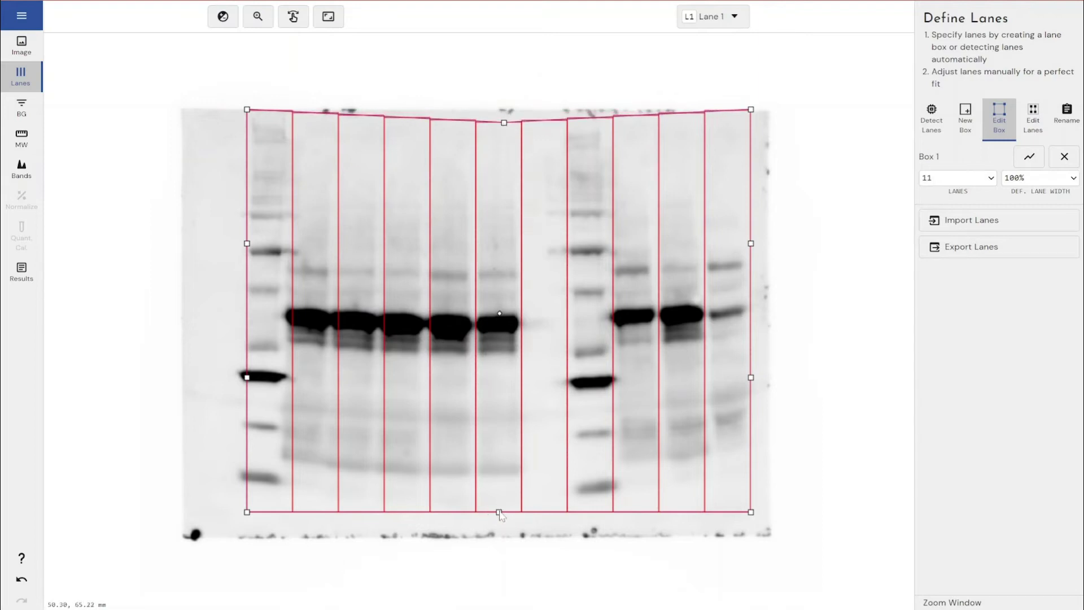
pyautogui.moveTo(499, 515); pyautogui.dragTo(497, 517)
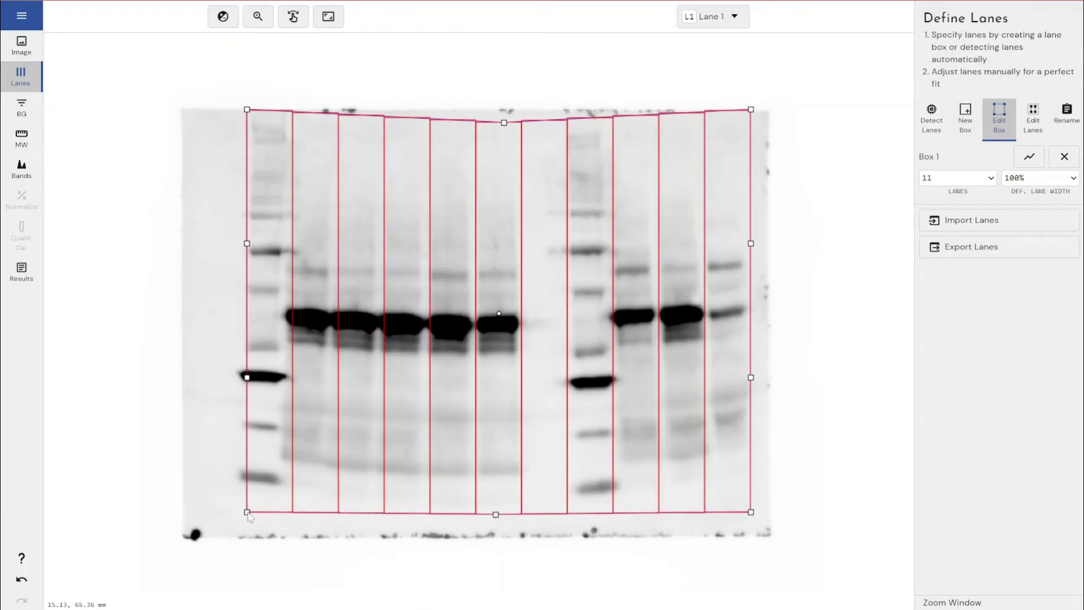
pyautogui.moveTo(247, 512); pyautogui.dragTo(242, 481)
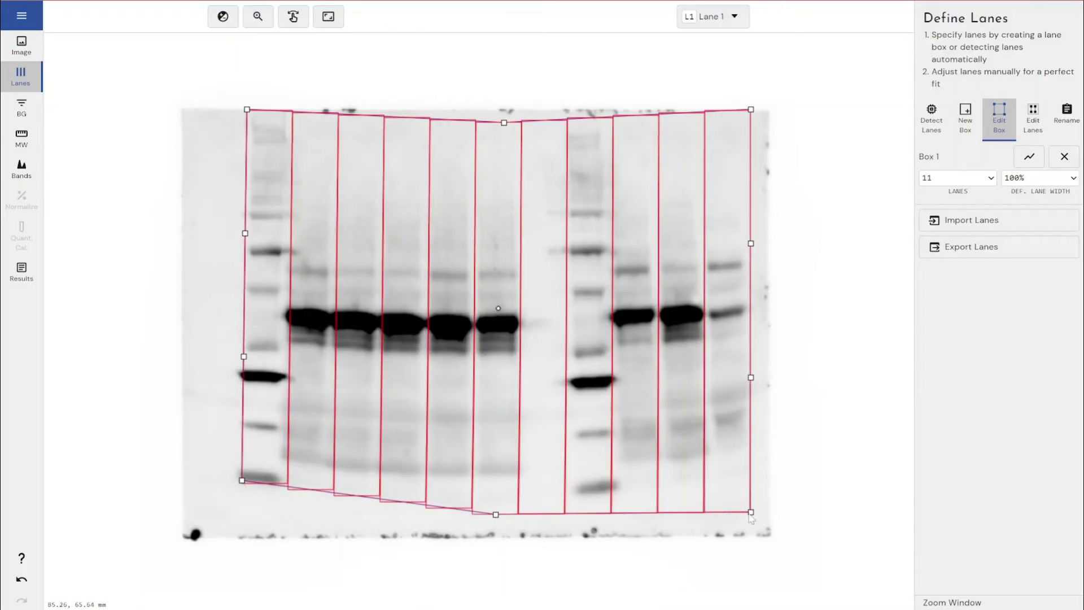
pyautogui.moveTo(751, 513); pyautogui.dragTo(758, 475)
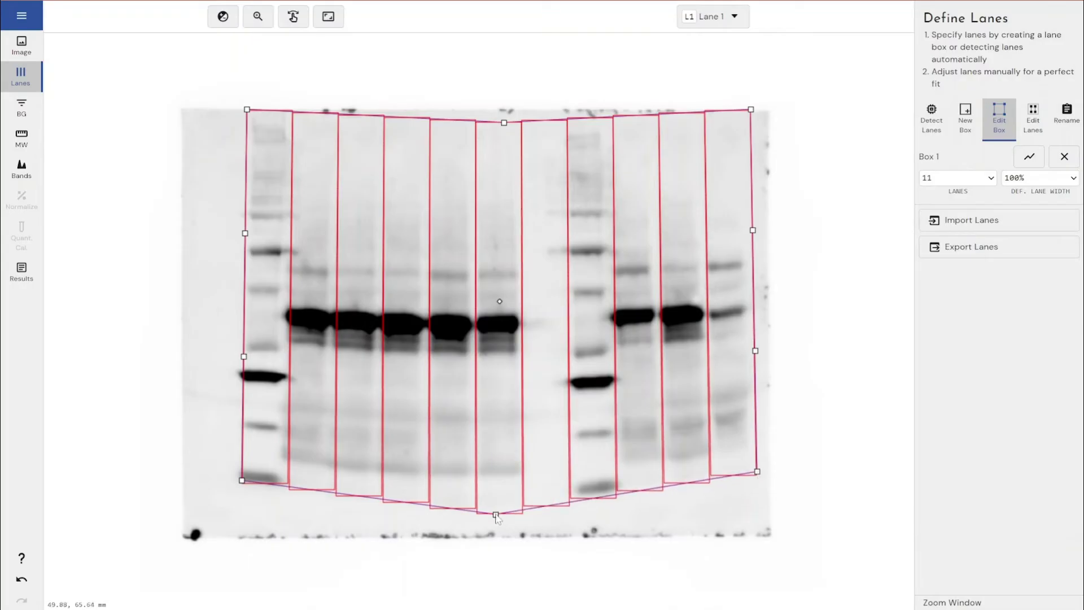
pyautogui.moveTo(496, 515); pyautogui.dragTo(497, 511)
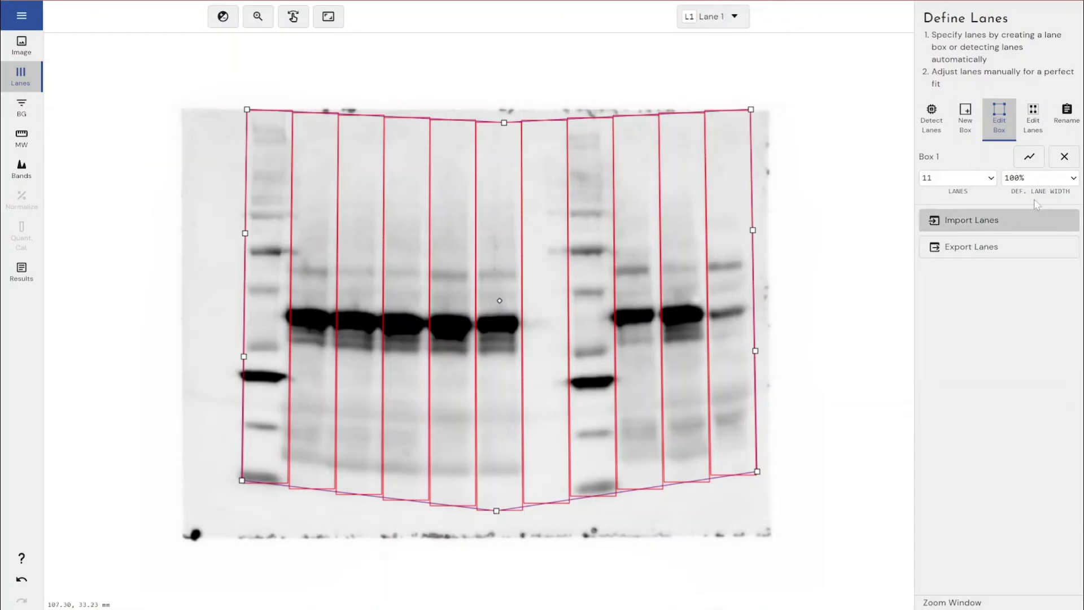
# Add many more control points along the lane box's top and bottom edges and dip the top edge slightly above lanes 9 and 7
pyautogui.click(1033, 161)
pyautogui.click(1034, 162)
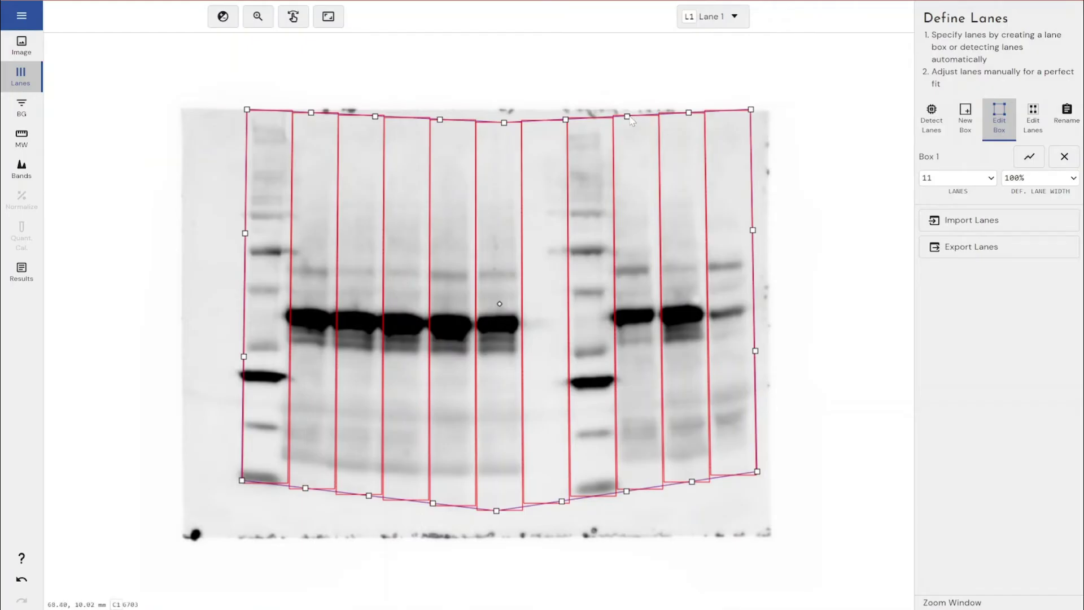
pyautogui.moveTo(632, 121); pyautogui.dragTo(632, 122)
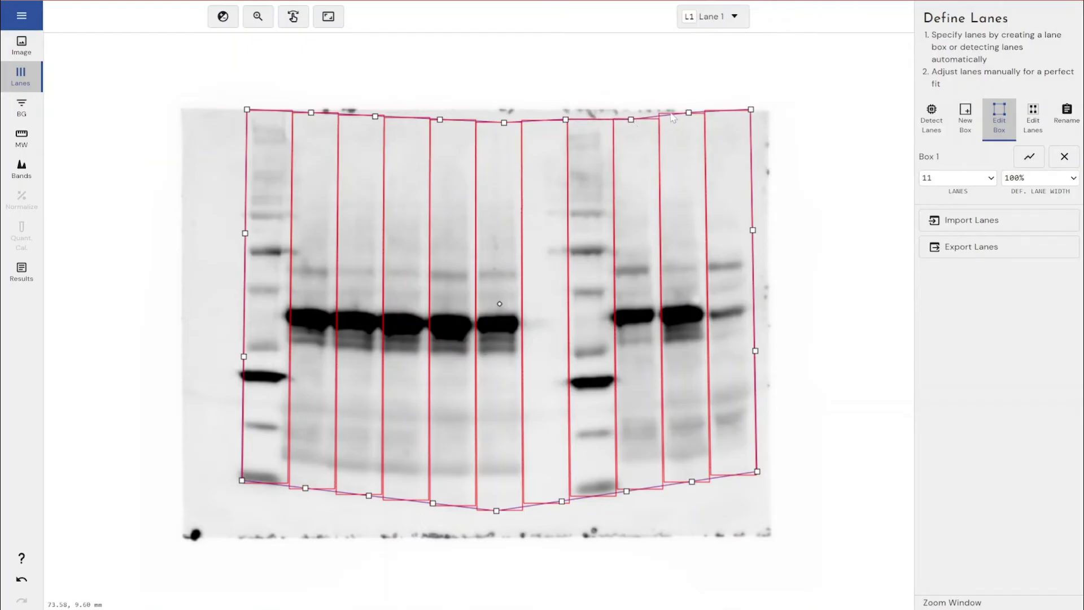
pyautogui.click(1040, 164)
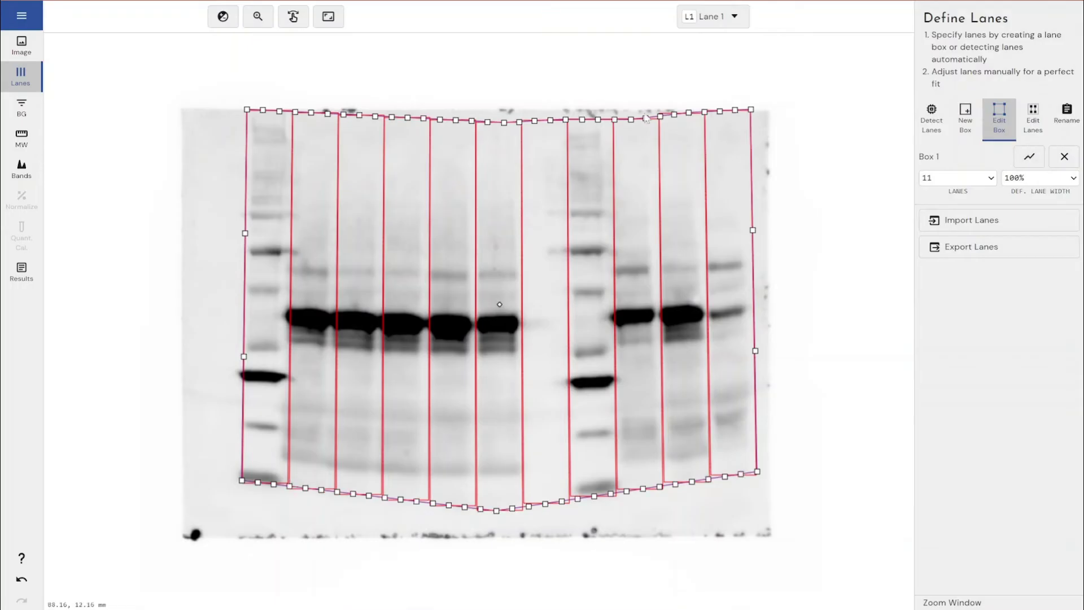
pyautogui.moveTo(536, 123); pyautogui.dragTo(571, 121)
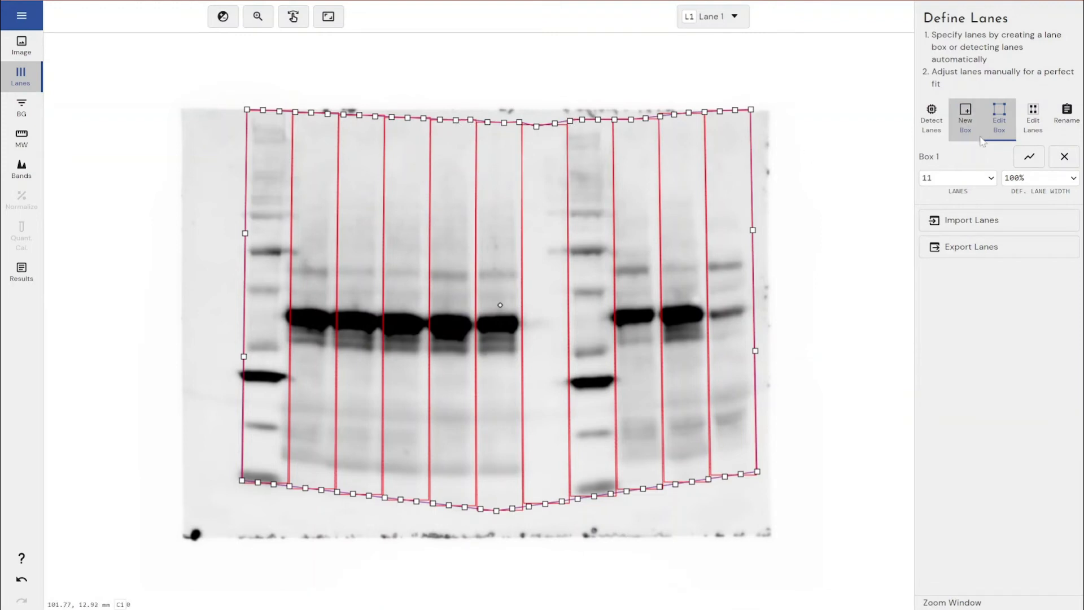
# Bend lane 6 individually by moving its upper control point slightly toward lane 7
pyautogui.click(1024, 121)
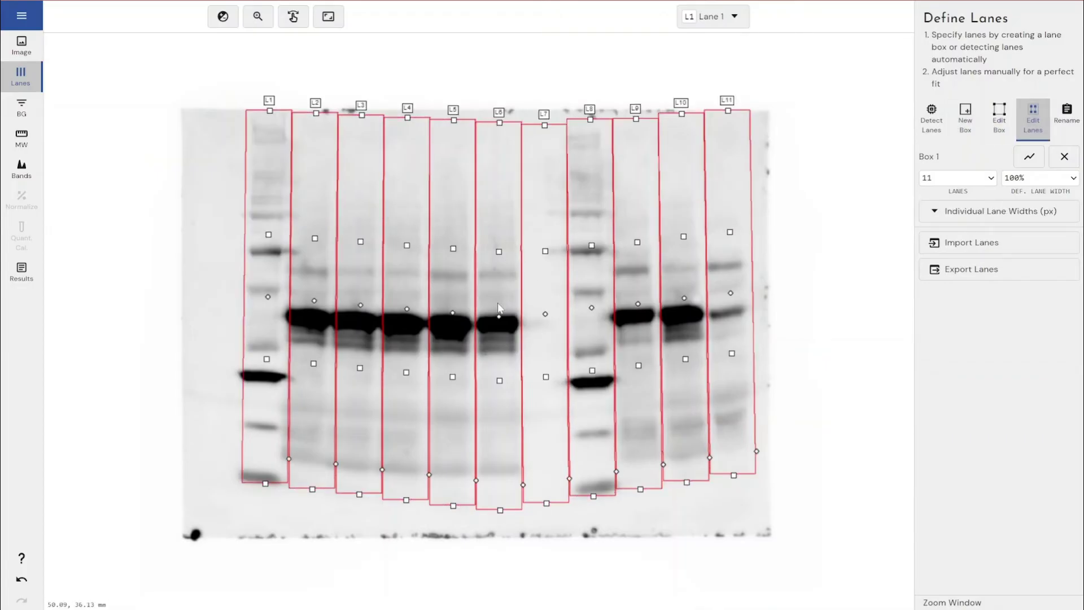
pyautogui.moveTo(499, 252); pyautogui.dragTo(503, 253)
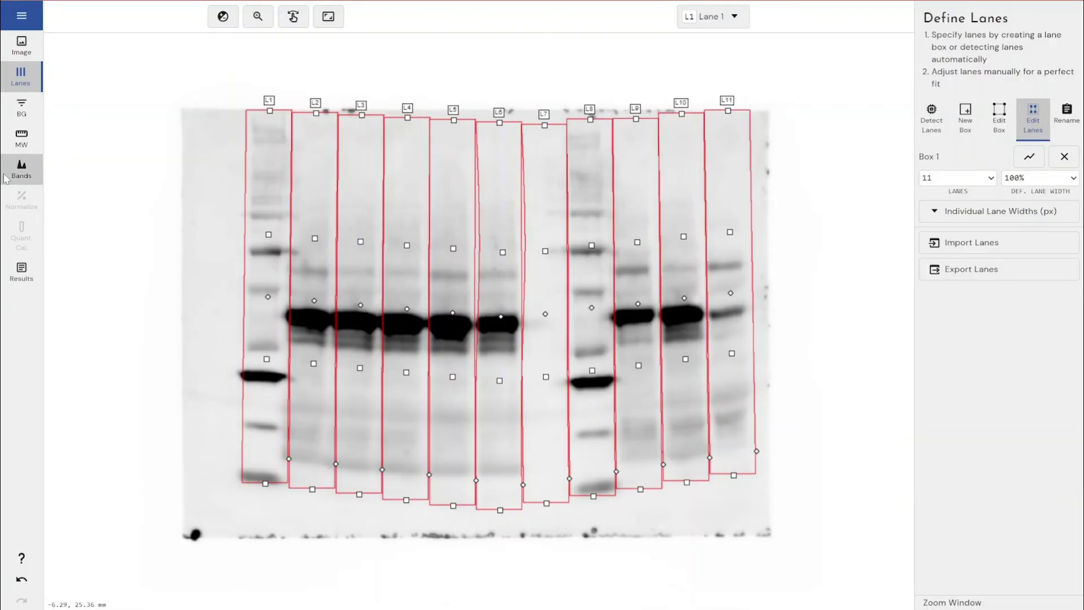
# Choose the Bio-Rad 1 kb Molecular Ruler as the molecular size standard and place its markers on lanes 1, 11 and 7
pyautogui.click(22, 139)
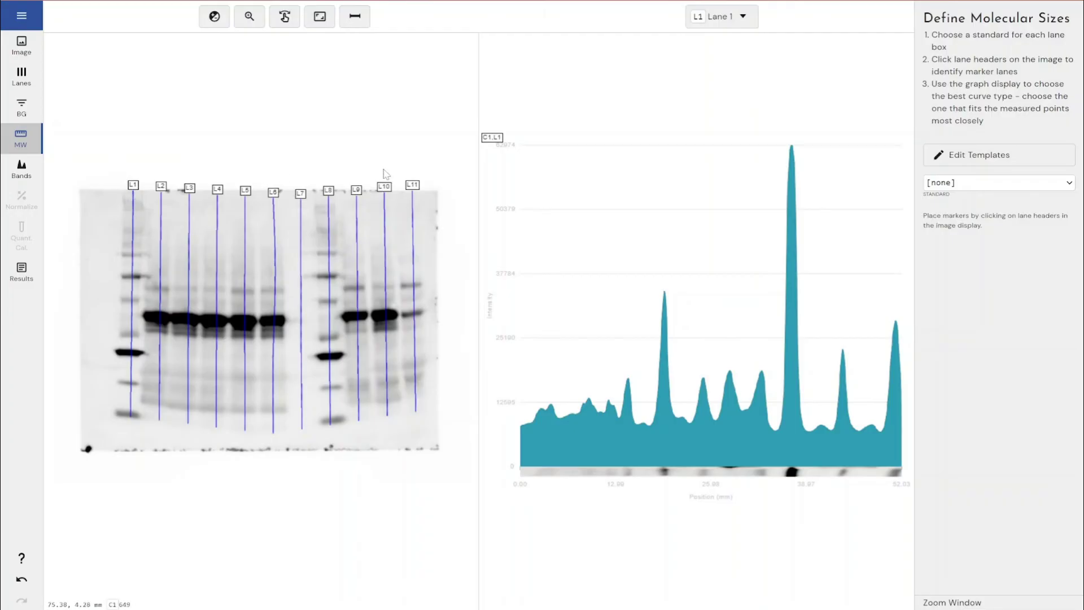
pyautogui.click(929, 185)
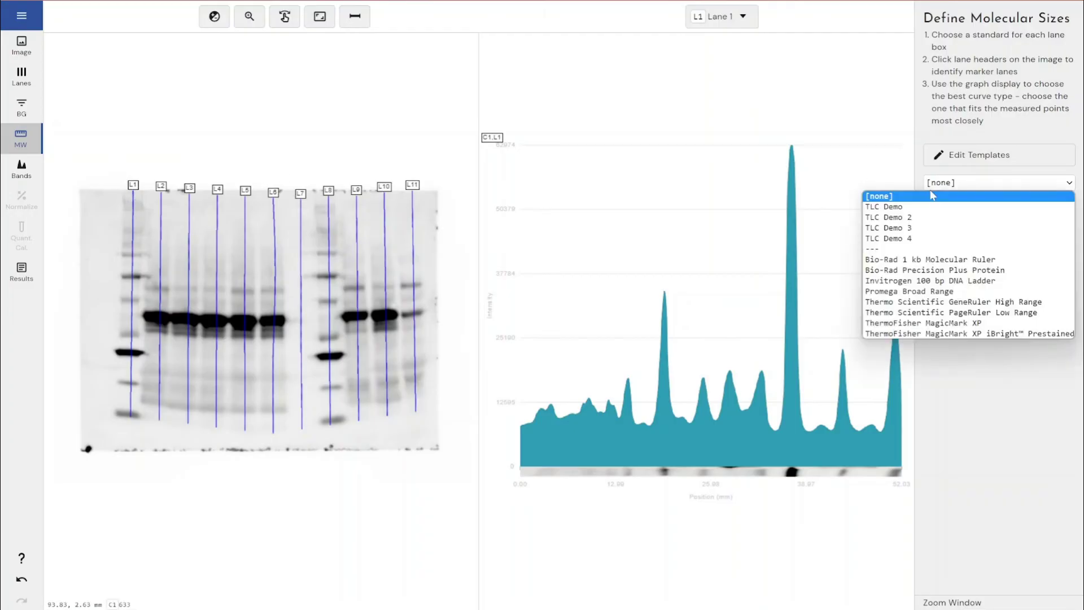
pyautogui.click(927, 260)
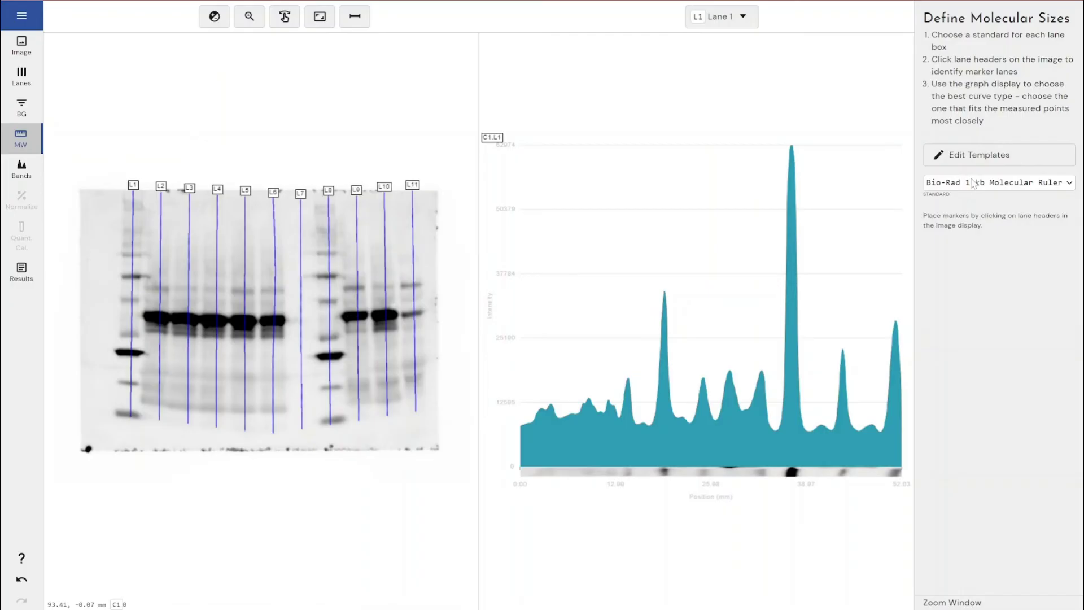
pyautogui.click(133, 185)
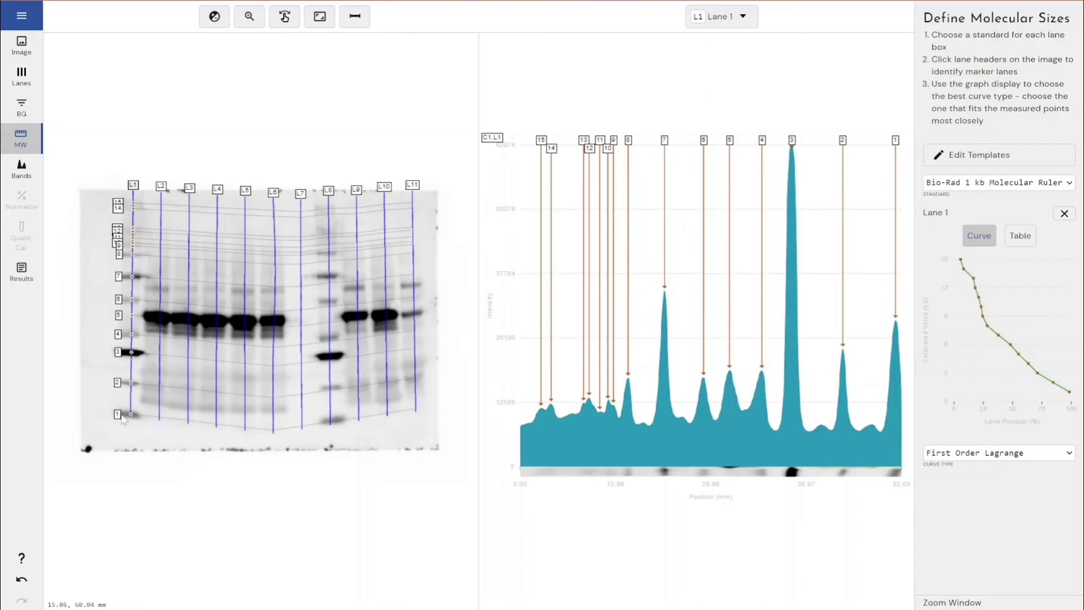
pyautogui.click(413, 185)
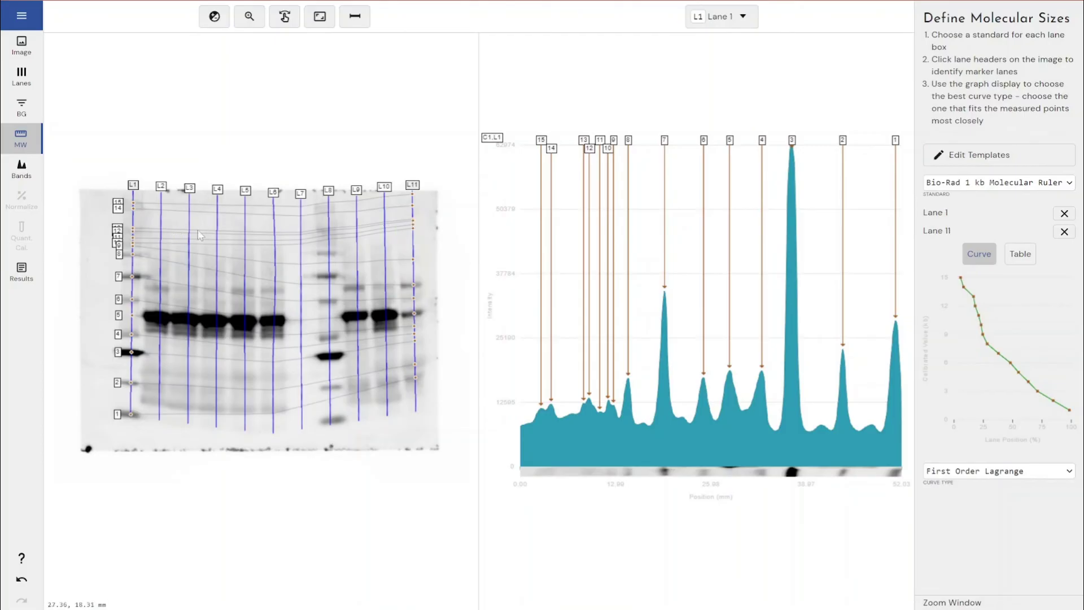
pyautogui.click(302, 194)
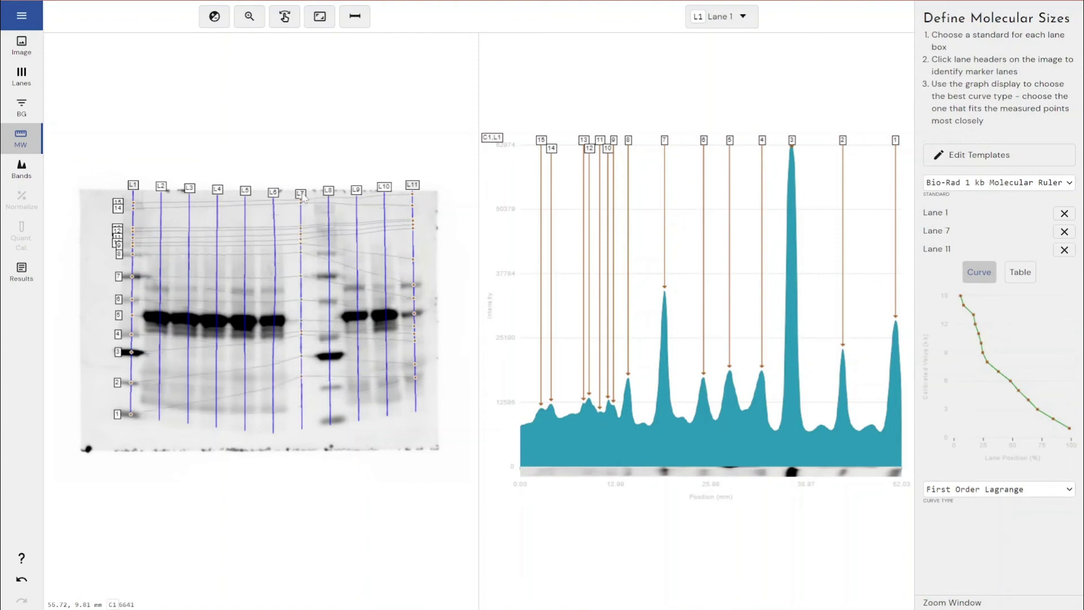